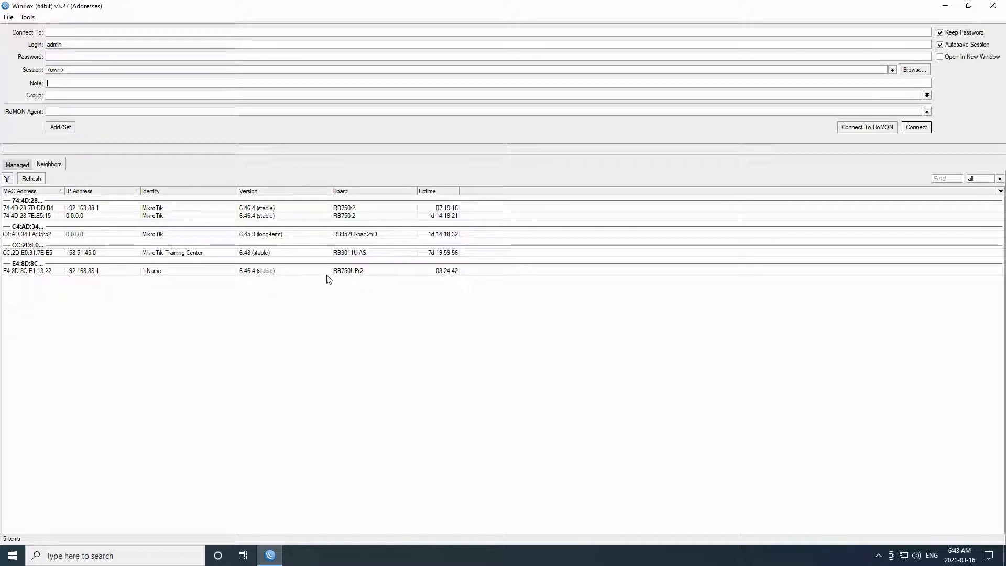
- Look at the Managed list, return to Neighbors, and toggle MAC category grouping off and on
left_click(18, 166)
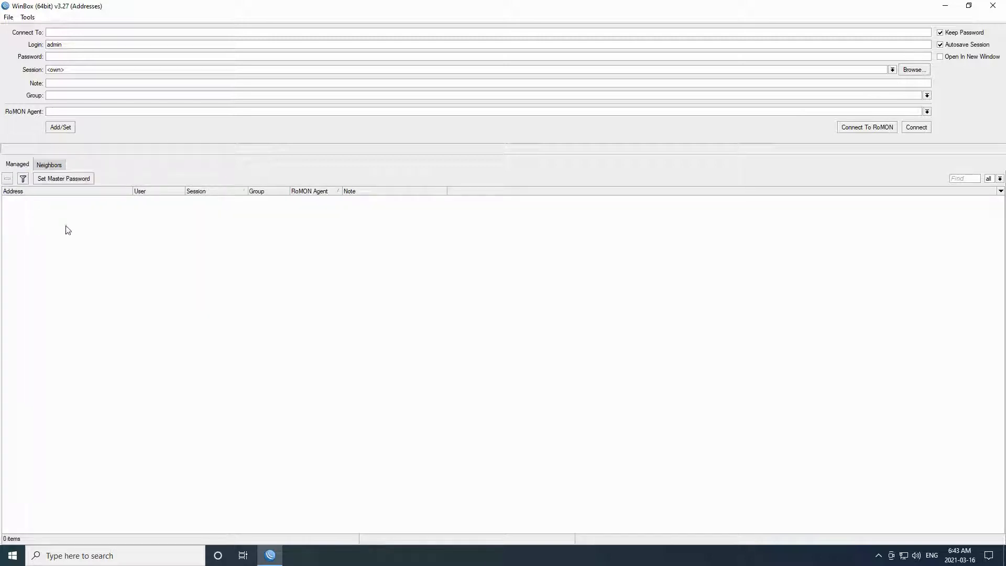
left_click(48, 165)
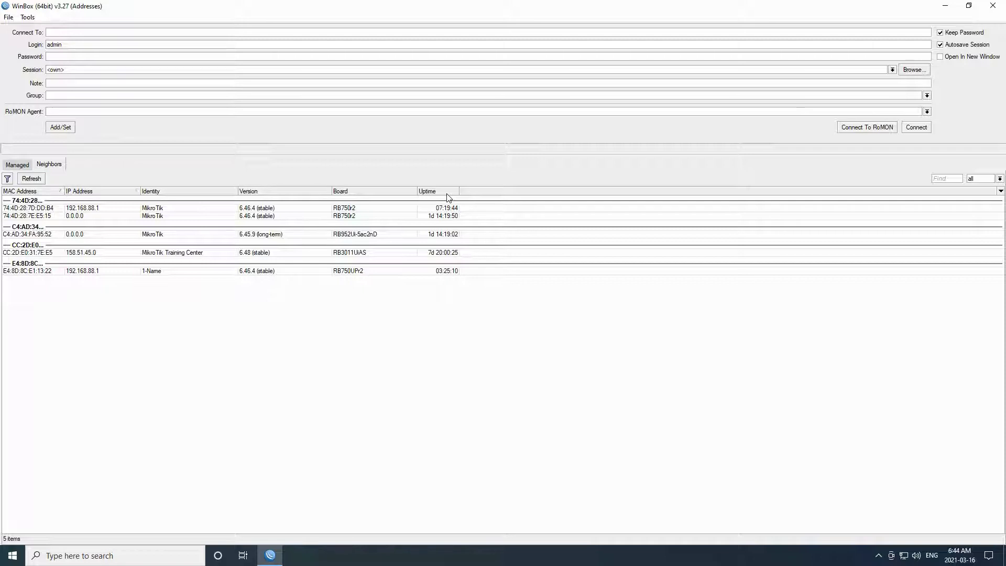
left_click(1001, 192)
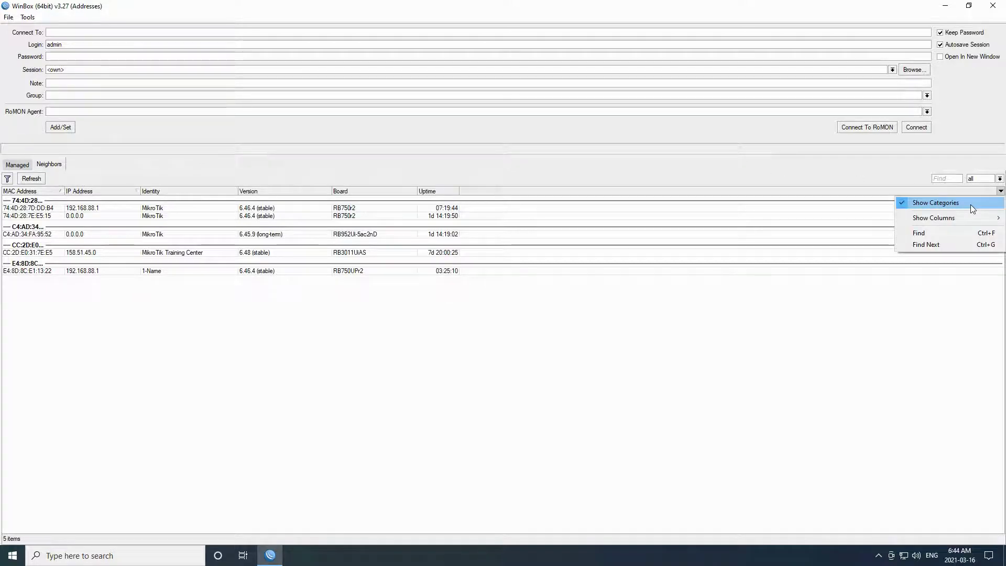
left_click(971, 204)
left_click(1001, 192)
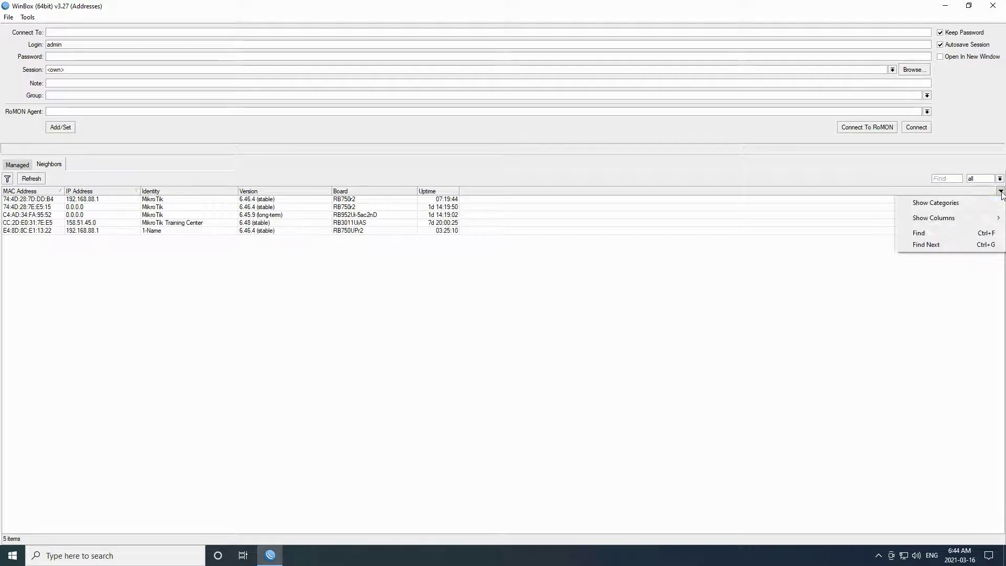
left_click(967, 203)
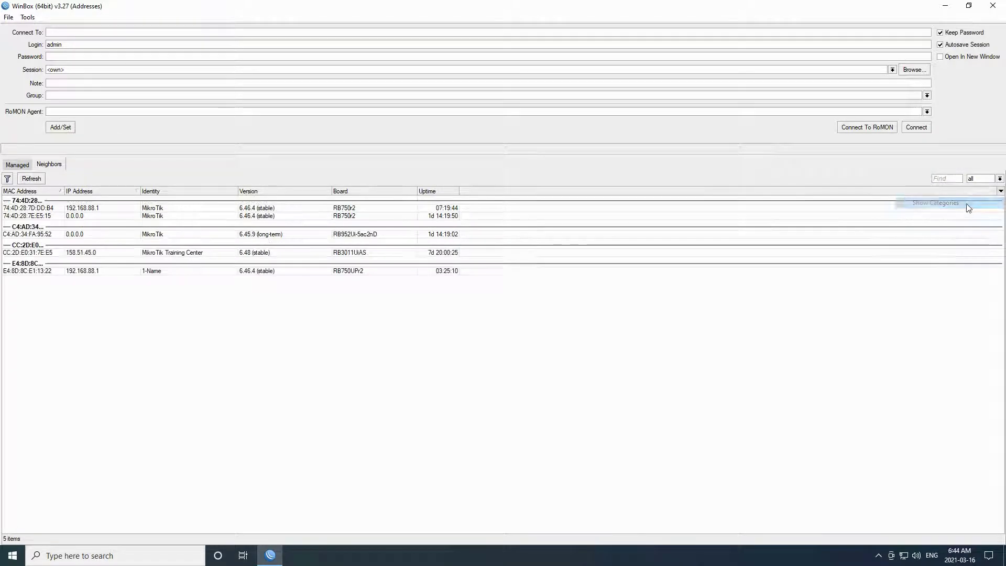
- Add the Type column to the neighbor list, then remove it again
left_click(1001, 192)
mouse_move(943, 219)
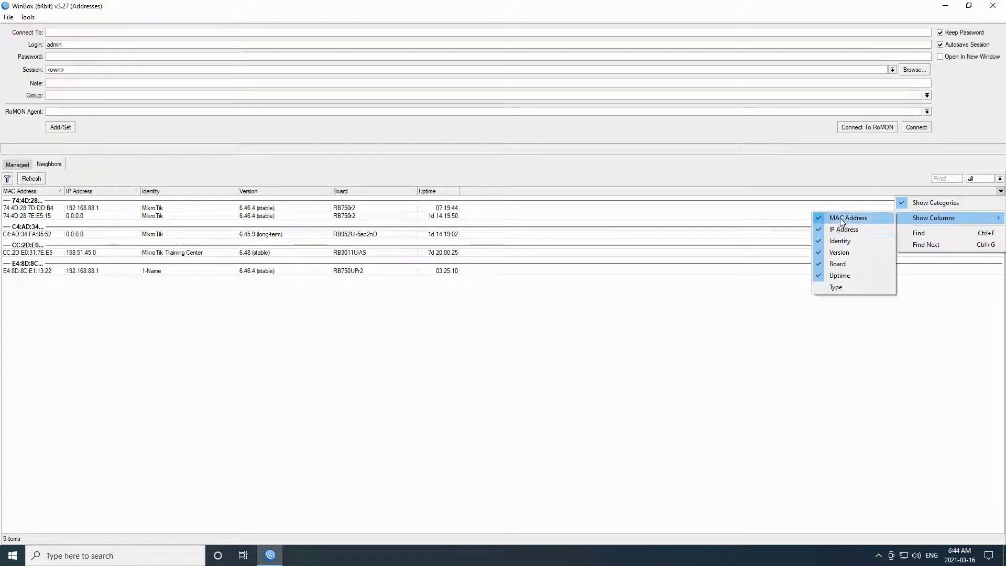
left_click(847, 288)
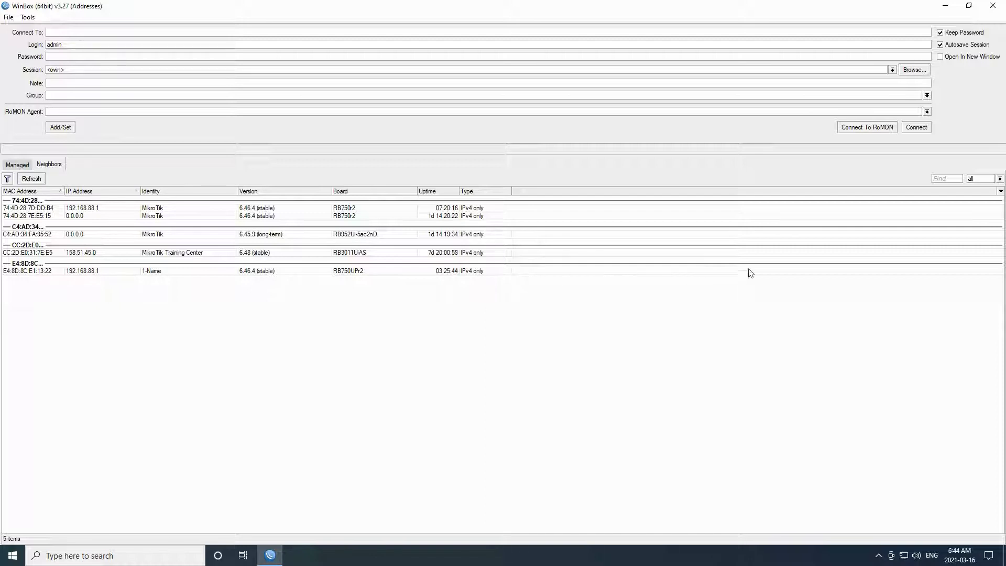
left_click(1001, 192)
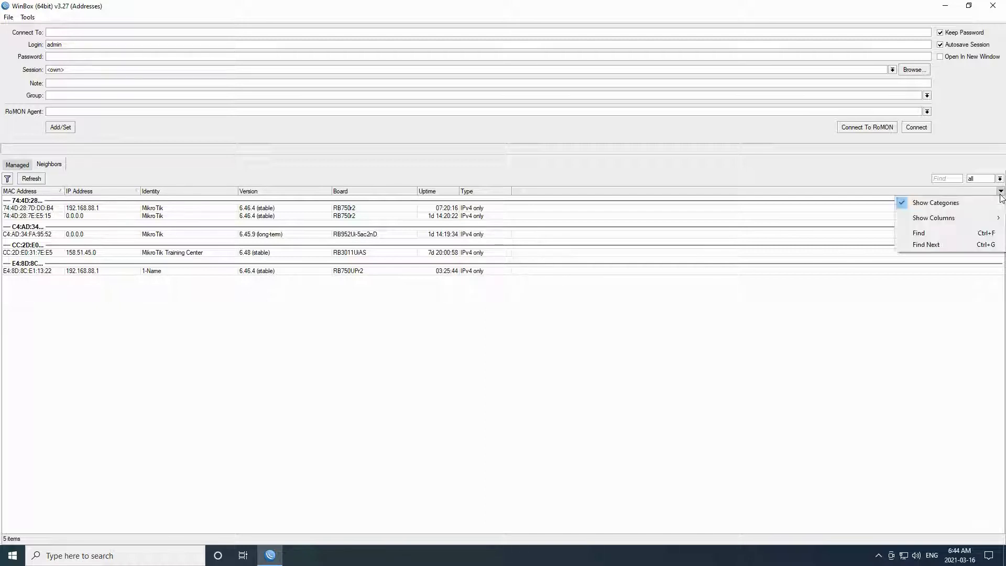
mouse_move(992, 219)
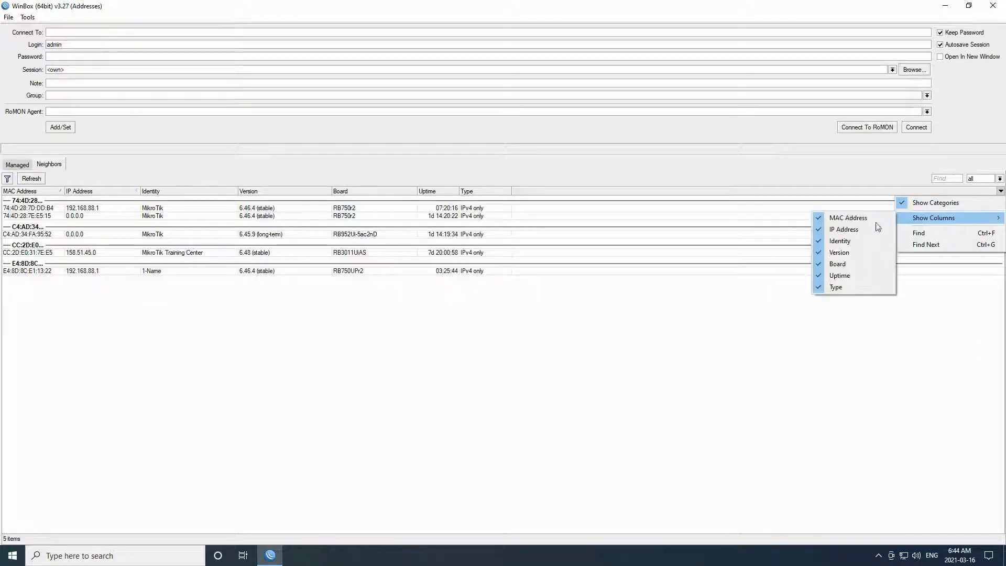
left_click(836, 288)
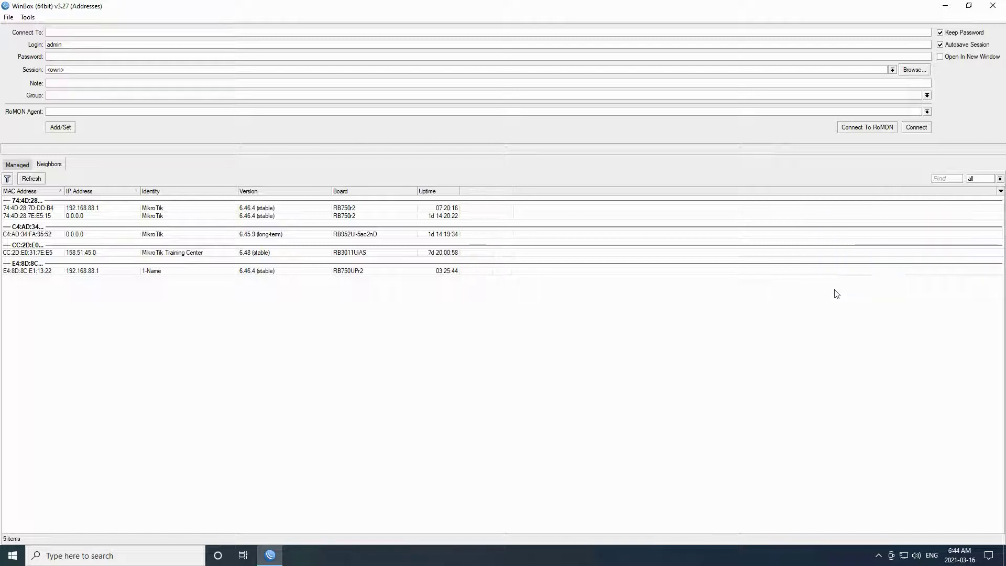
- Keep all address types shown and add filter conditions on Version and Uptime
left_click(999, 179)
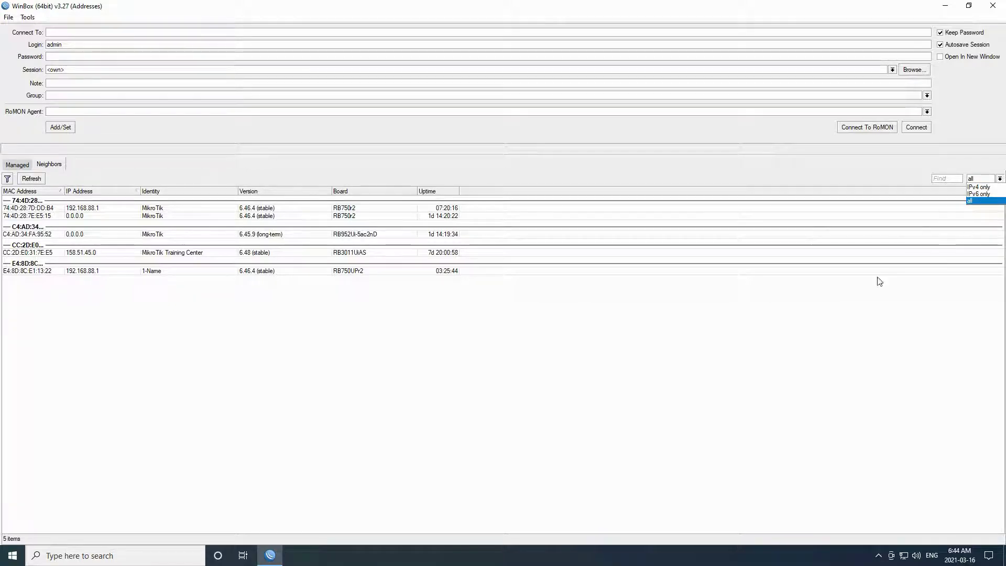
left_click(100, 294)
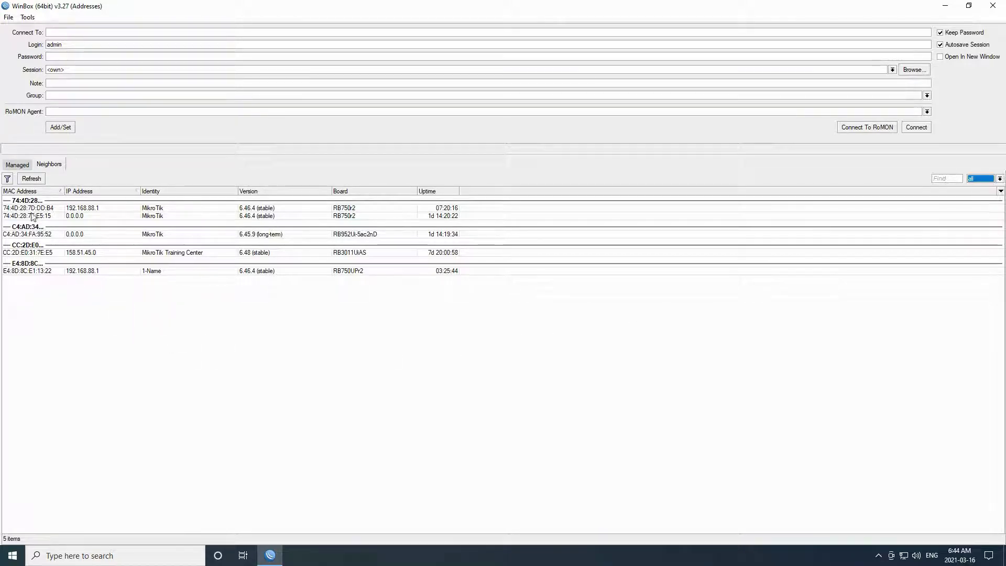
left_click(10, 181)
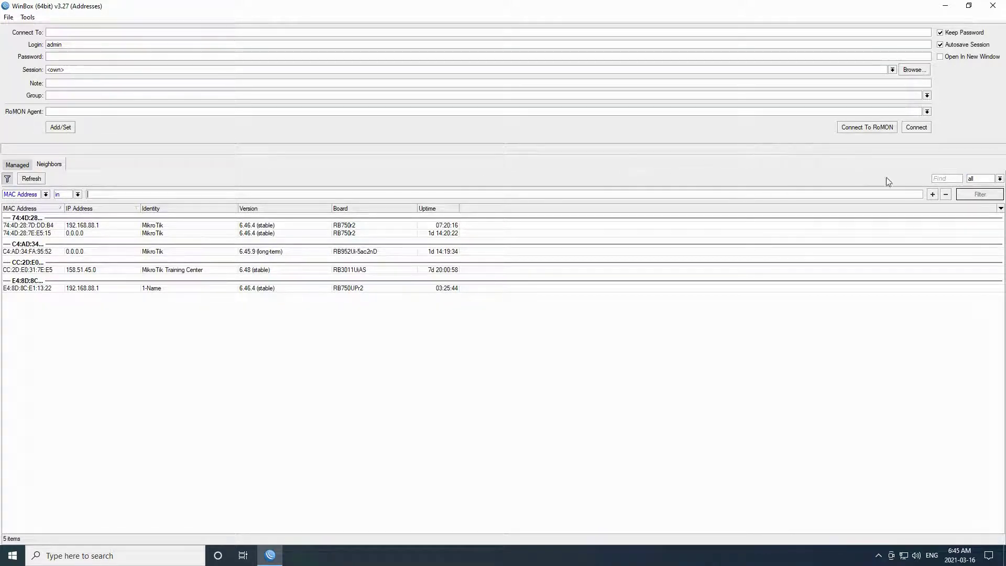
left_click(932, 194)
left_click(933, 195)
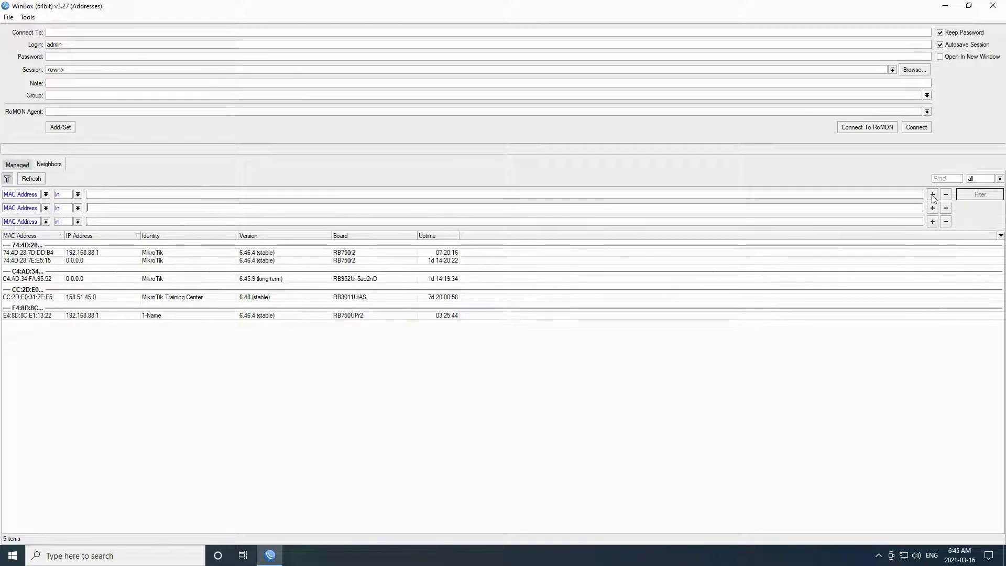
left_click(46, 209)
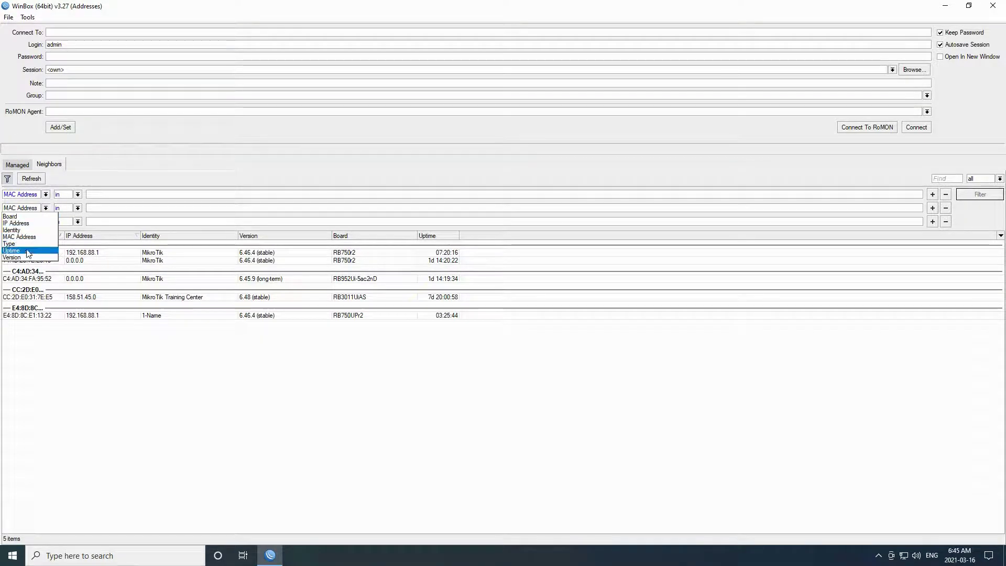
left_click(27, 258)
left_click(46, 222)
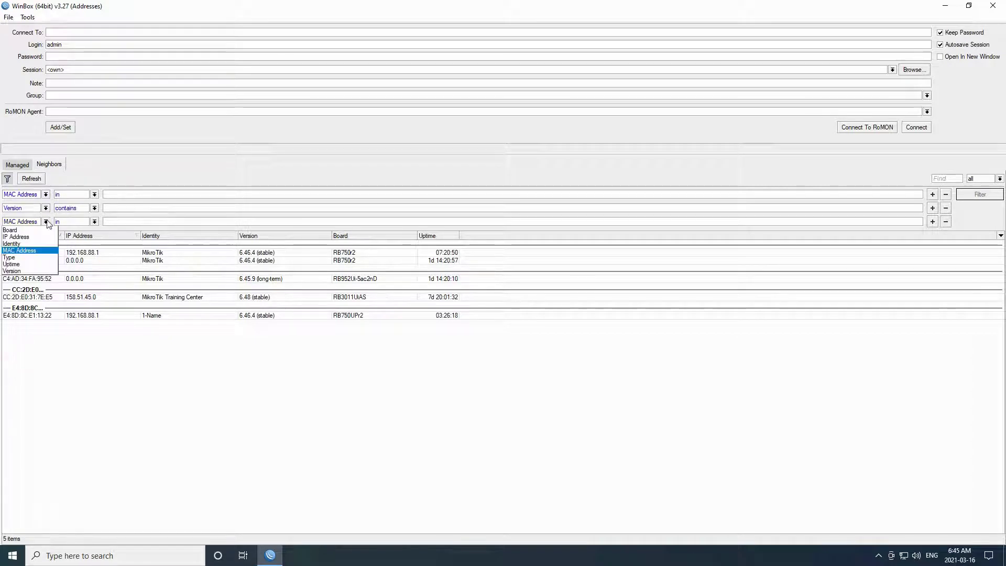
left_click(37, 265)
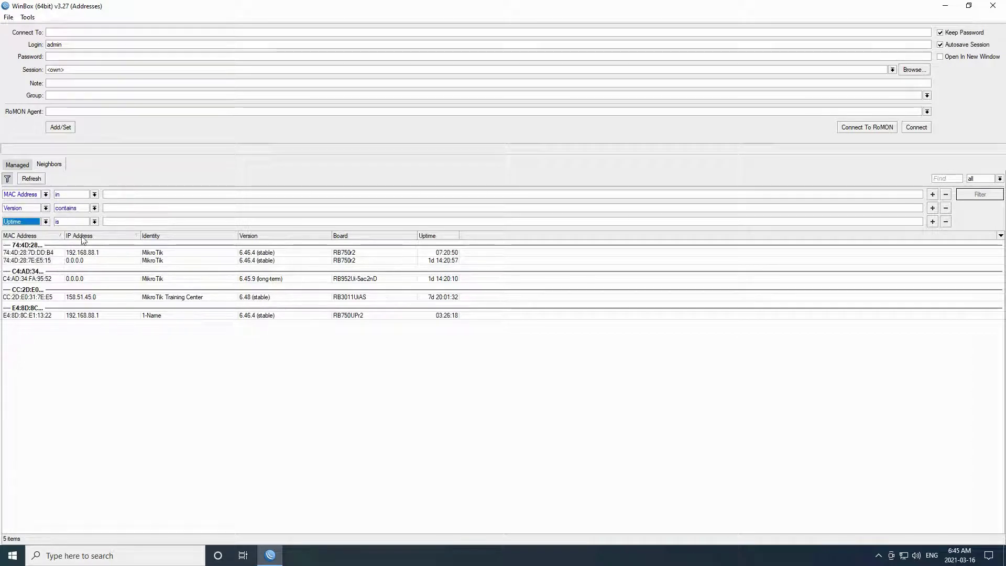
- Leave the Uptime, Version 'contains' and MAC Address 'in' comparisons unchanged, then hide the filters
left_click(94, 222)
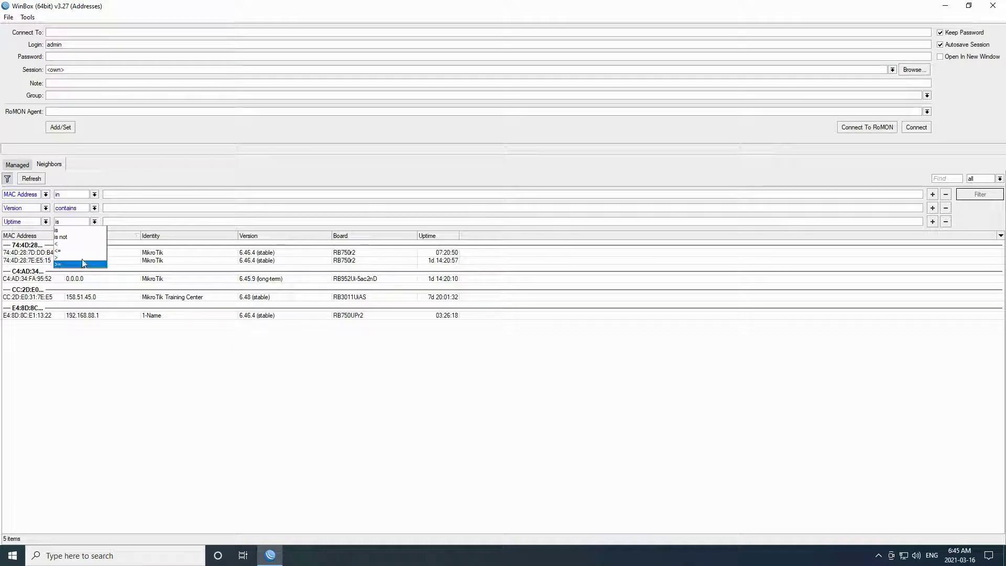
left_click(95, 212)
left_click(95, 208)
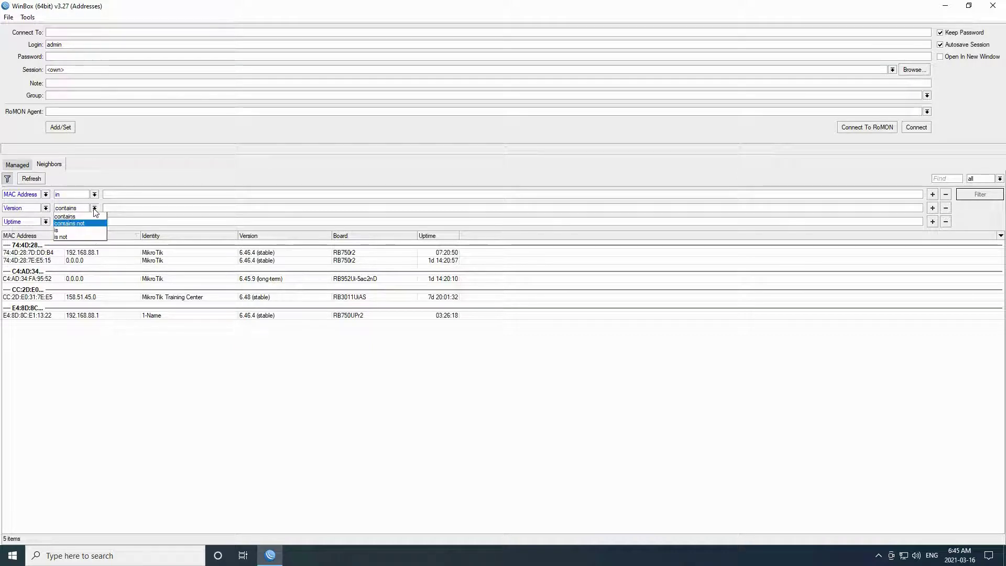
left_click(93, 216)
left_click(94, 195)
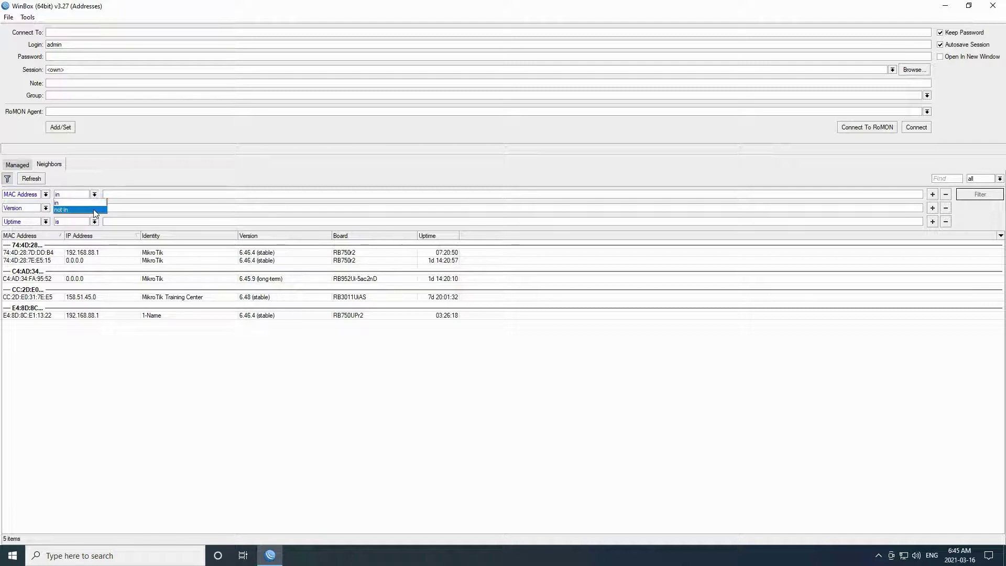
left_click(112, 199)
left_click(119, 191)
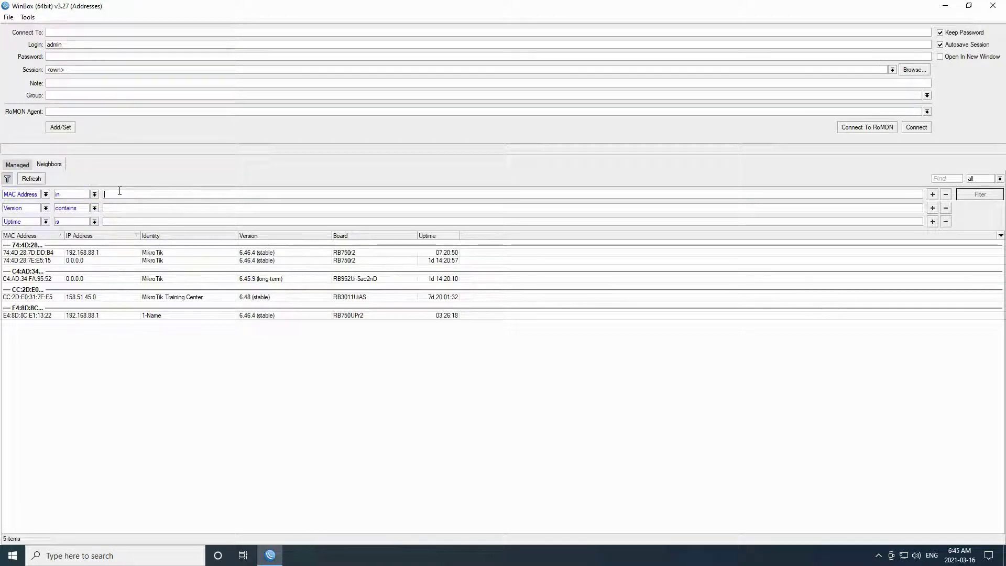
left_click(8, 181)
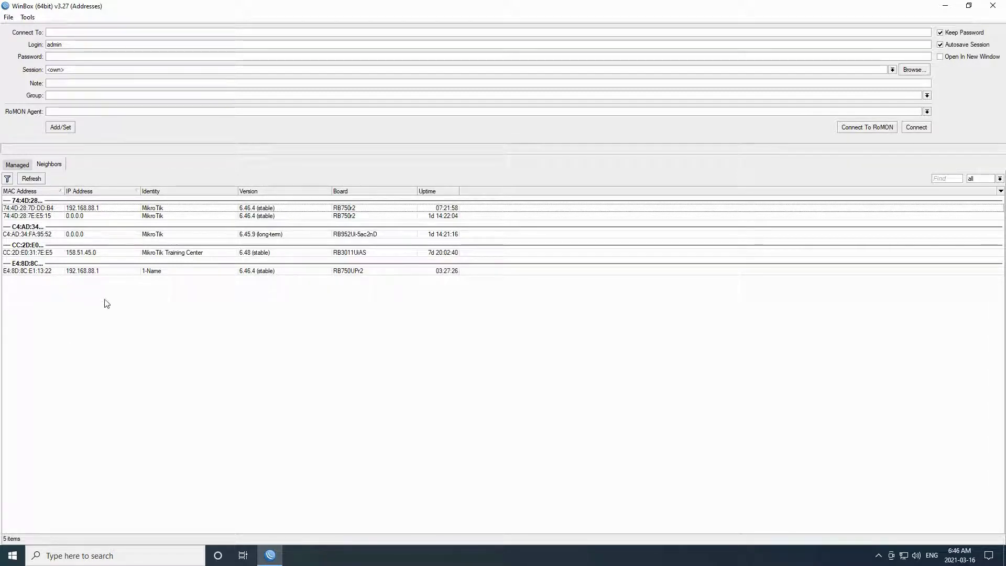
- Pick the 1-Name RB750UPr2 neighbor, check its MAC and login admin, and save it as managed
left_click(24, 271)
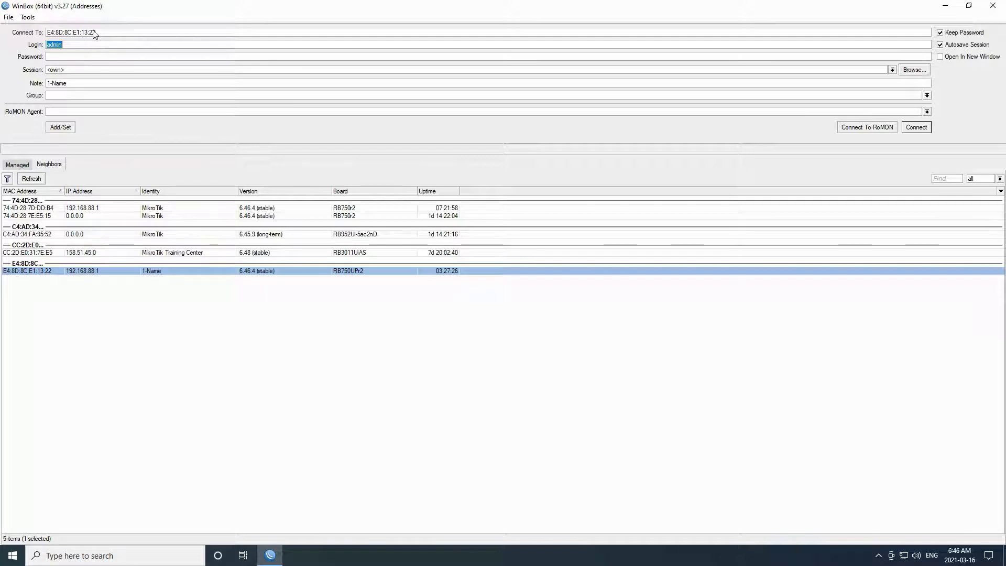
left_click_drag(95, 32, 45, 33)
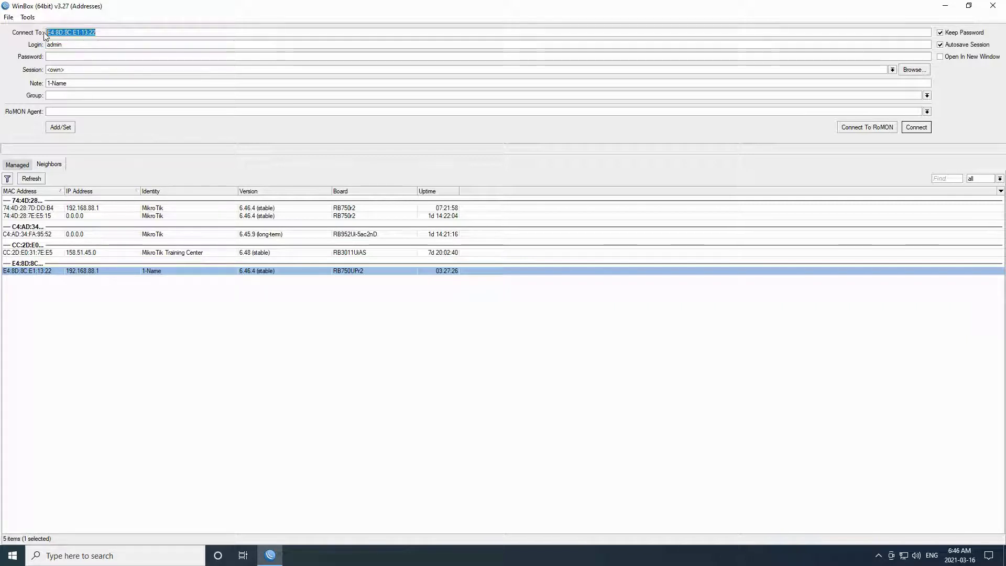
left_click(78, 44)
left_click_drag(81, 44, 46, 44)
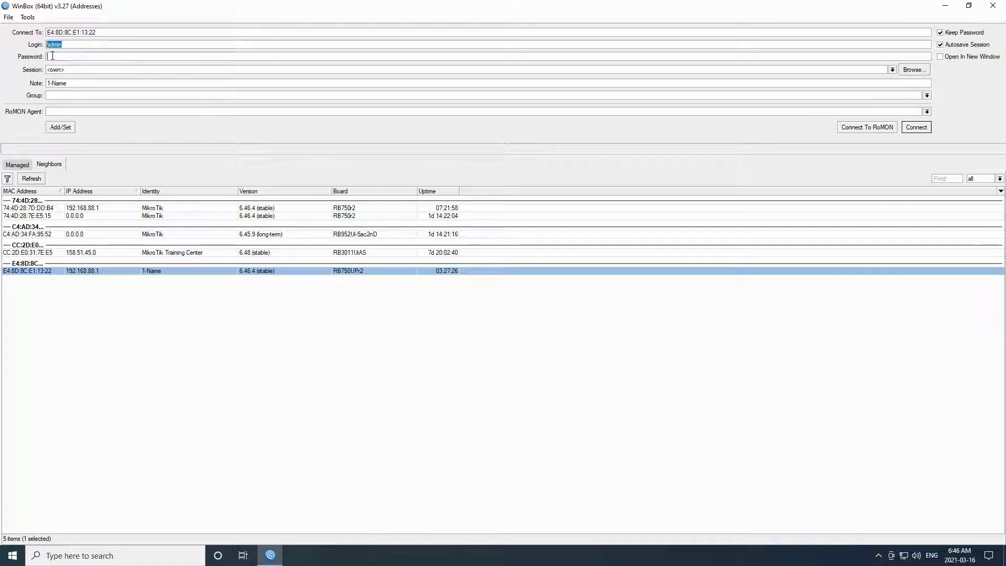
left_click(53, 56)
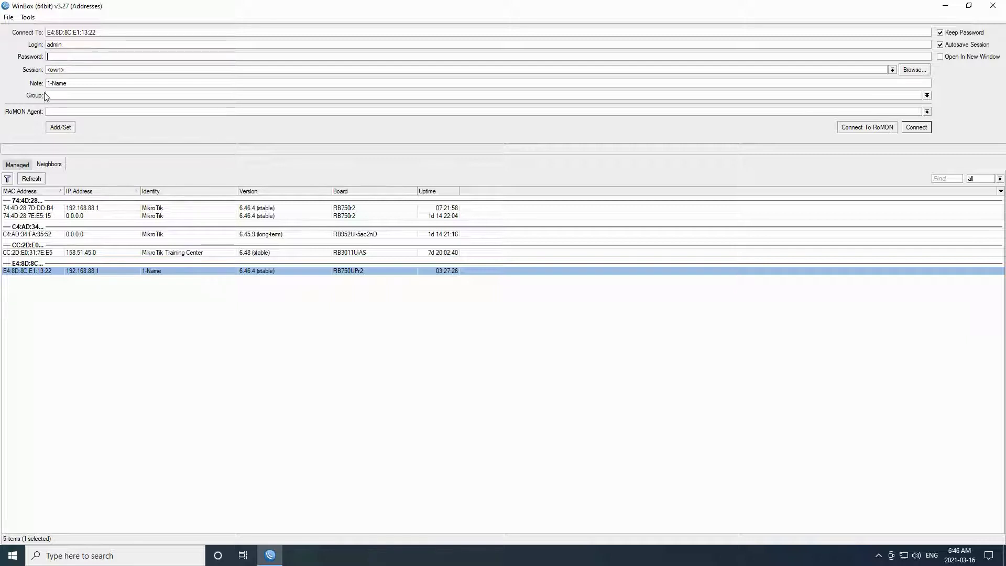
left_click(60, 129)
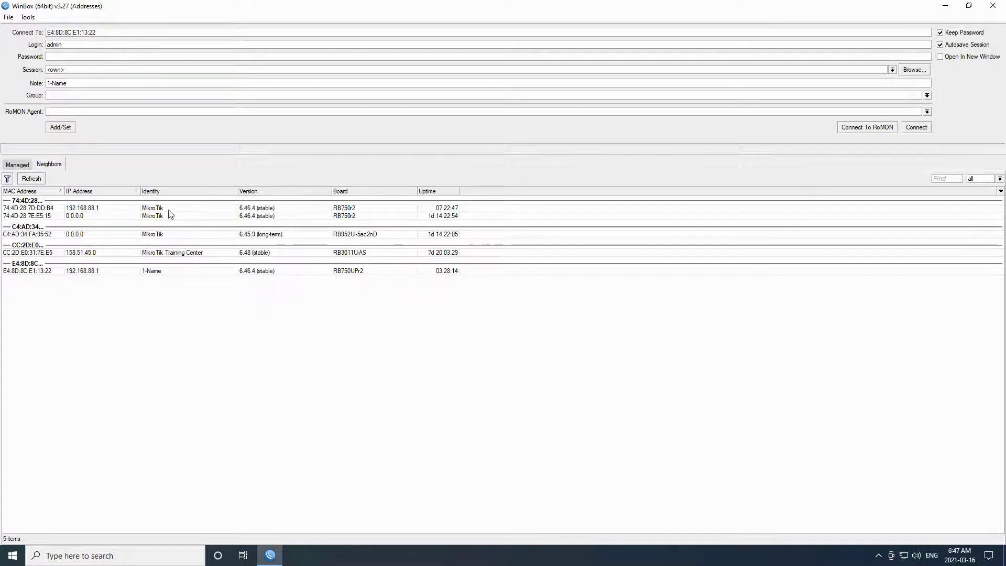
- Zoom the WinBox interface in twice, then zoom out twice back to smaller text
left_click(28, 18)
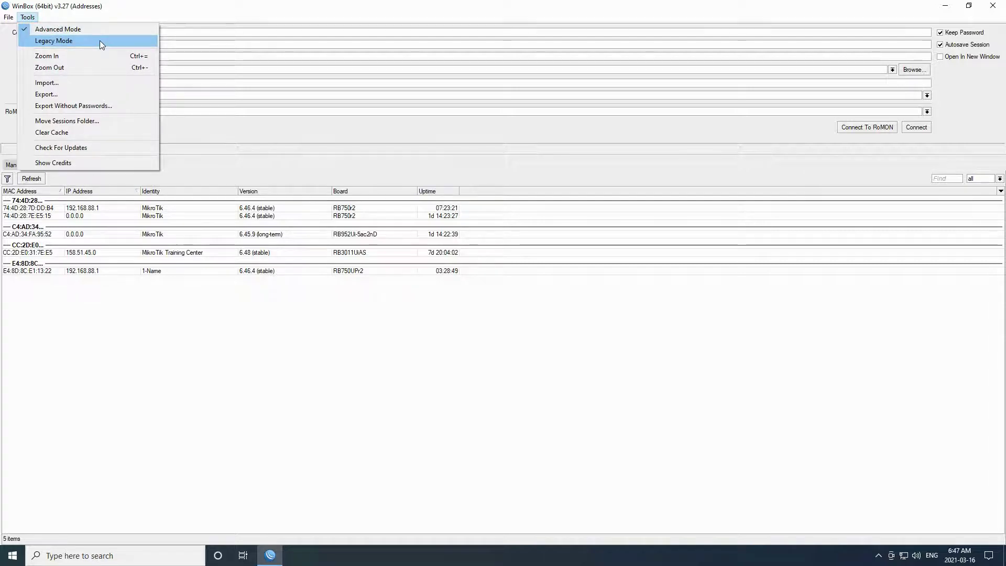
left_click(73, 55)
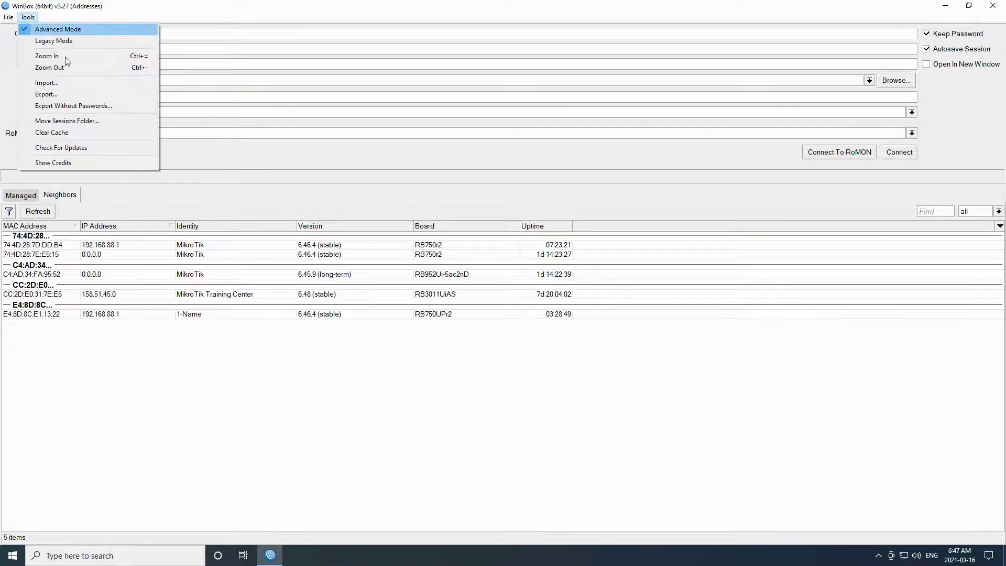
left_click(65, 57)
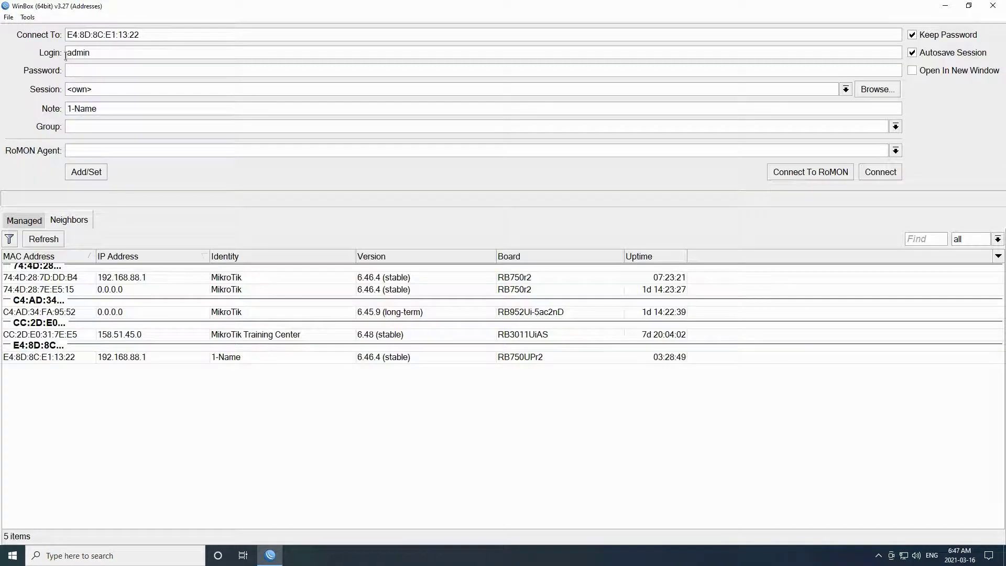
left_click(32, 17)
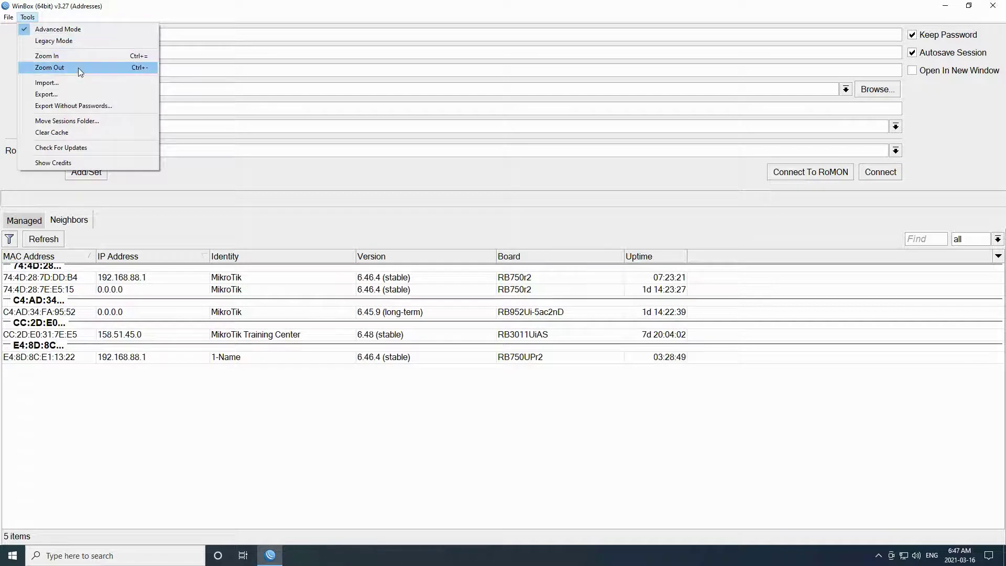
left_click(77, 68)
left_click(29, 18)
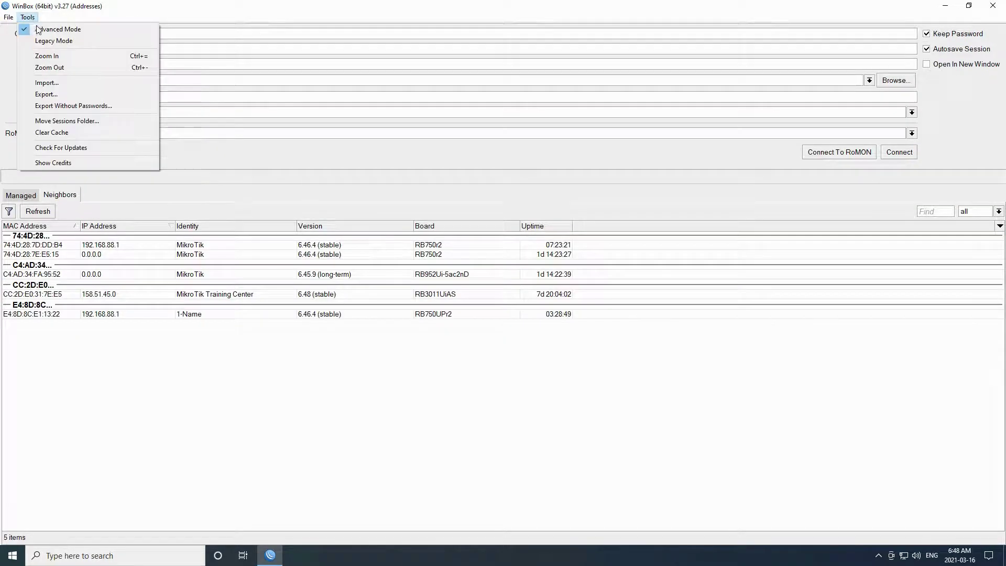
left_click(77, 67)
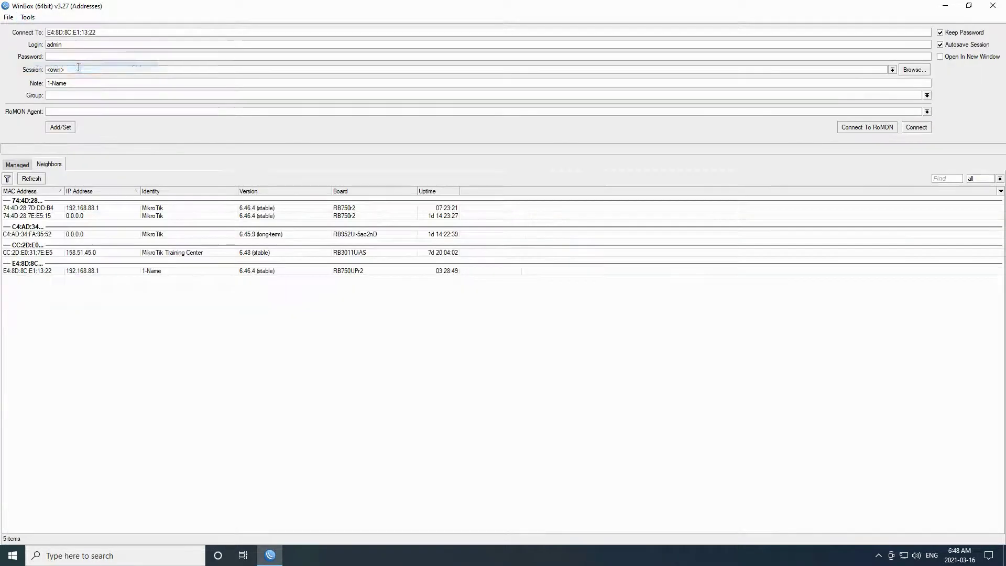
left_click(28, 17)
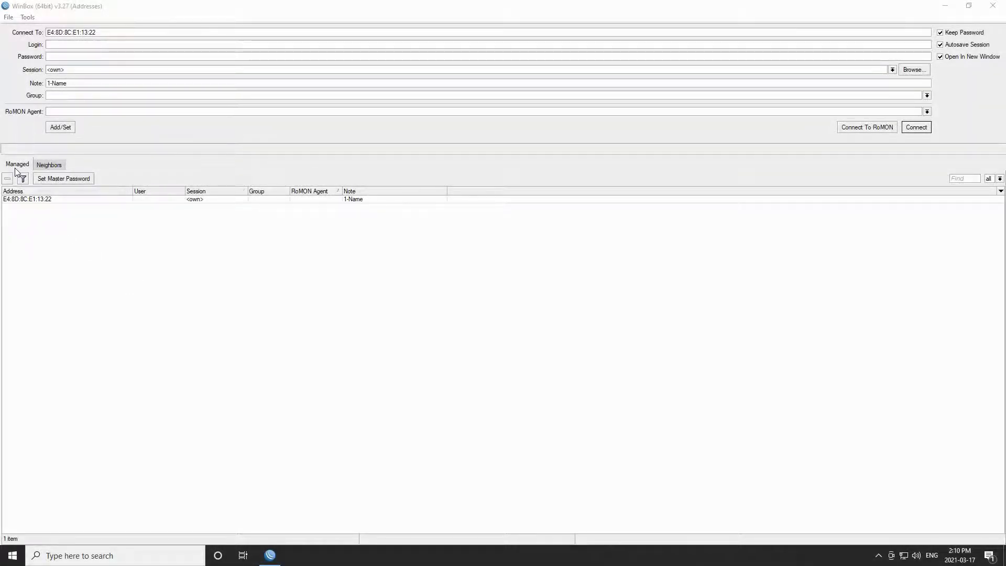
- Export the saved address list to a file named sample on the Desktop
left_click(28, 17)
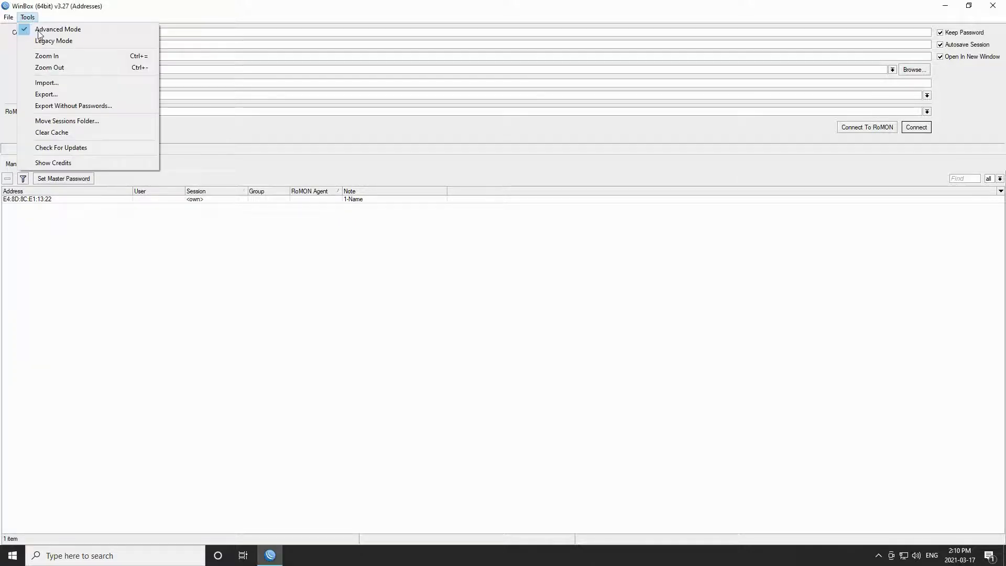
left_click(70, 95)
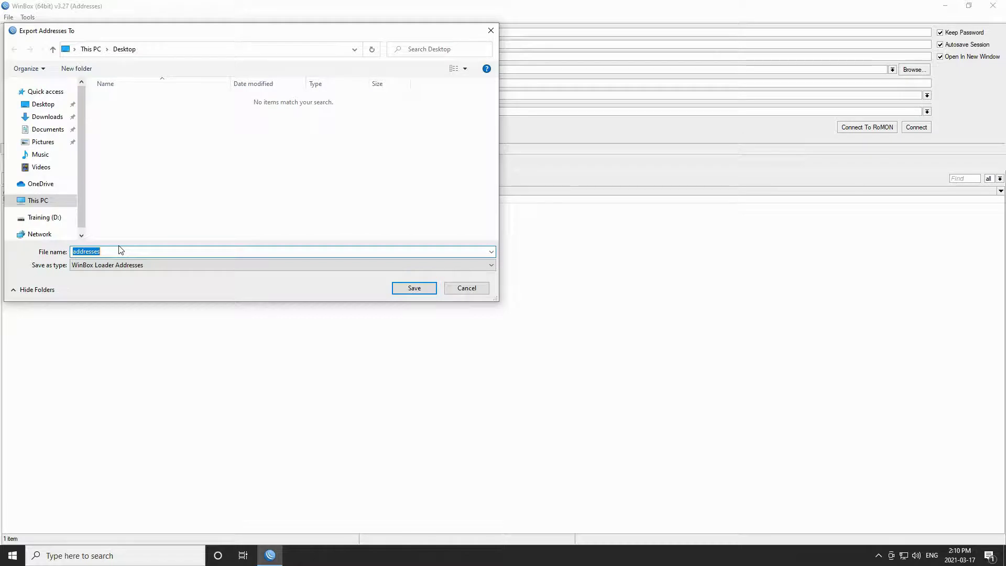
type("sample")
left_click(46, 105)
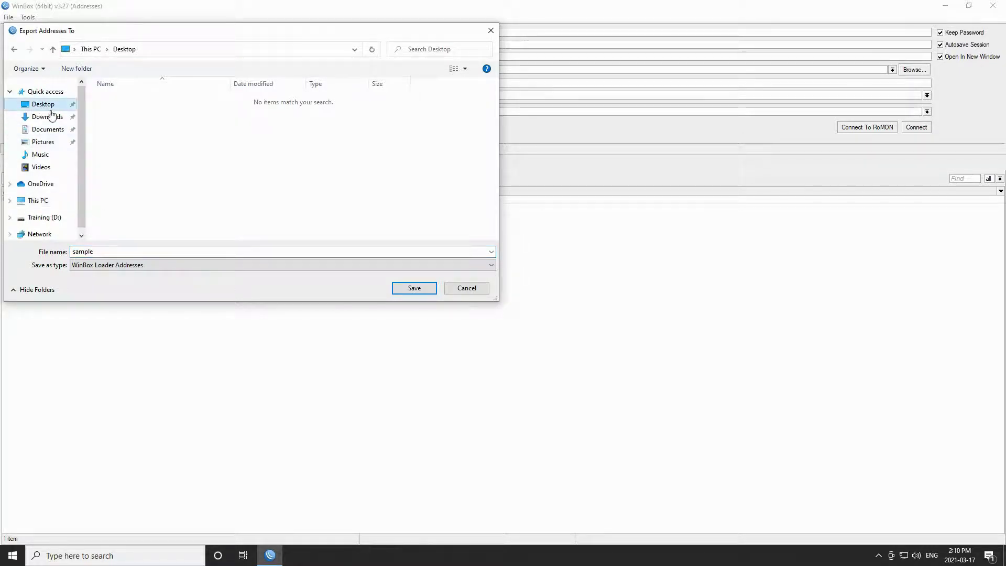
left_click(414, 288)
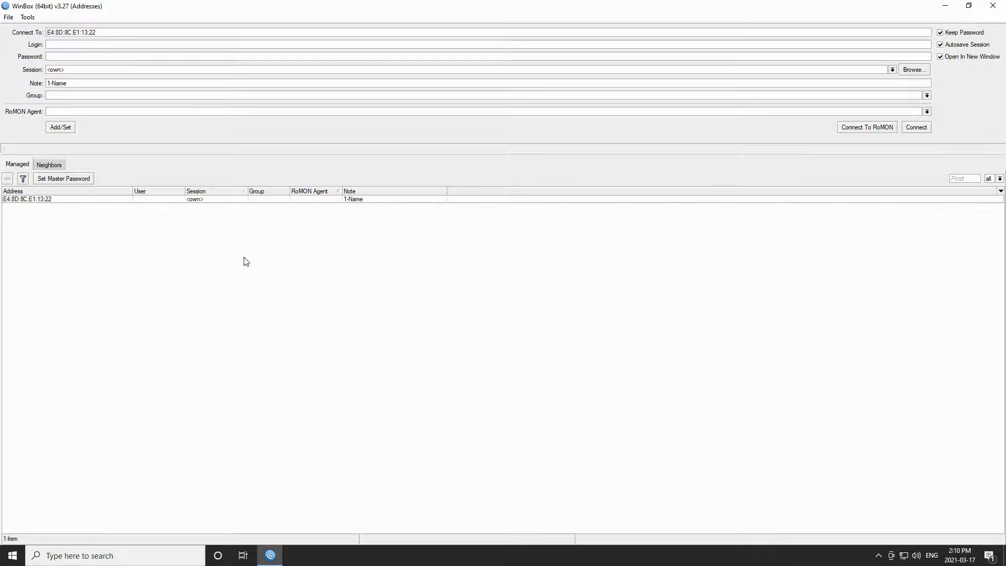
- Delete the saved E4:8D:8C:E1:13:22 entry, then import it back from the sample file
left_click(18, 199)
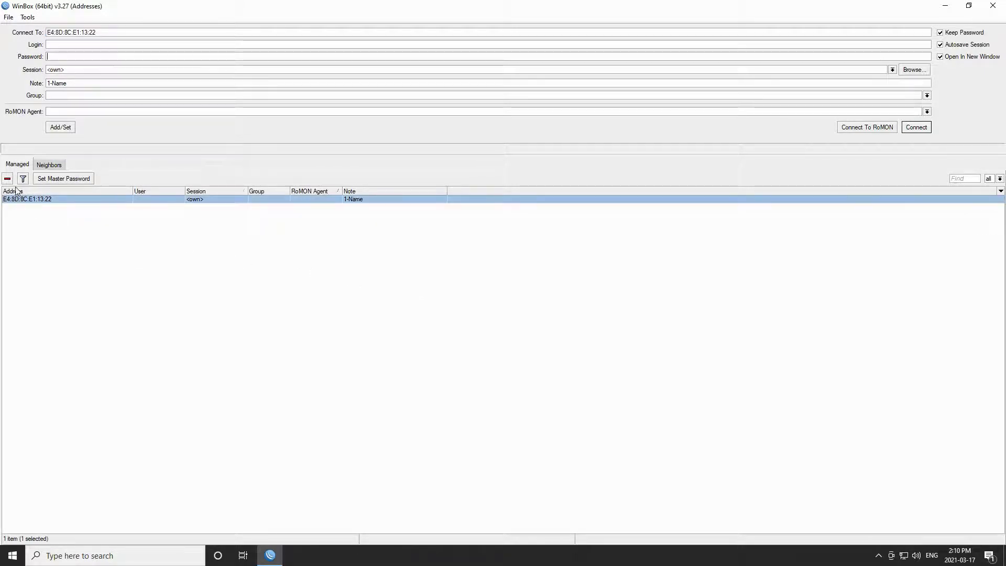
left_click(8, 178)
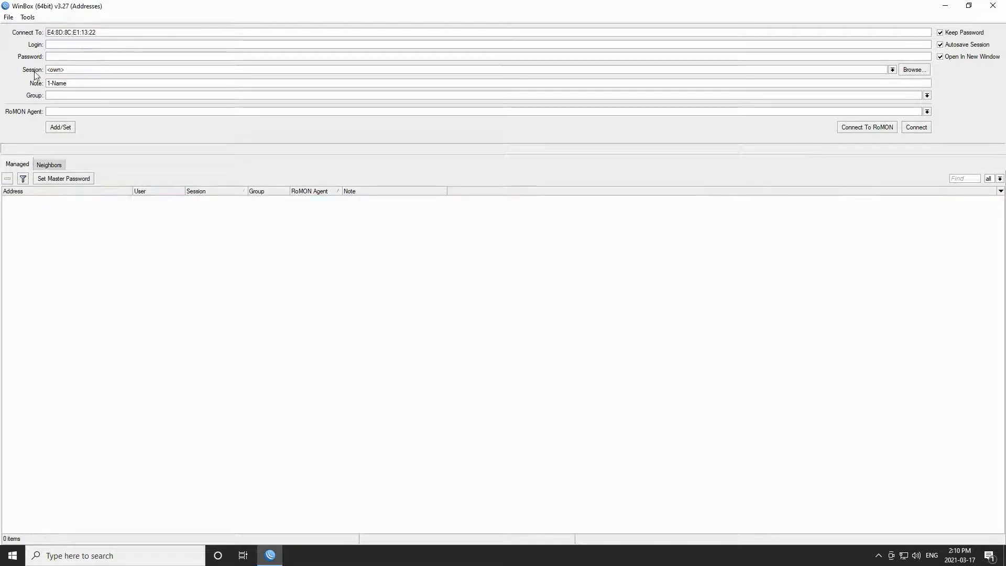
left_click(27, 17)
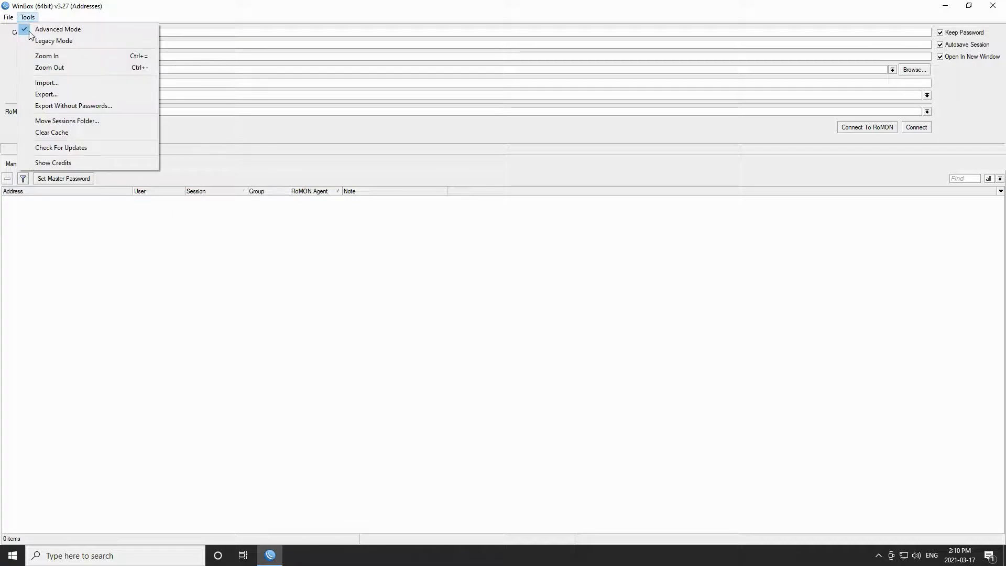
left_click(42, 82)
left_click(113, 99)
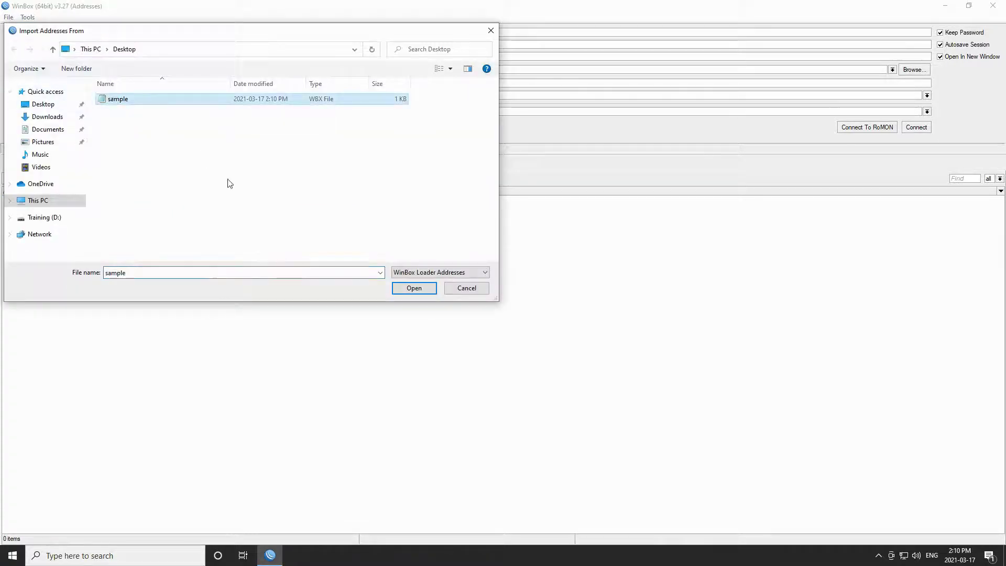
left_click(401, 291)
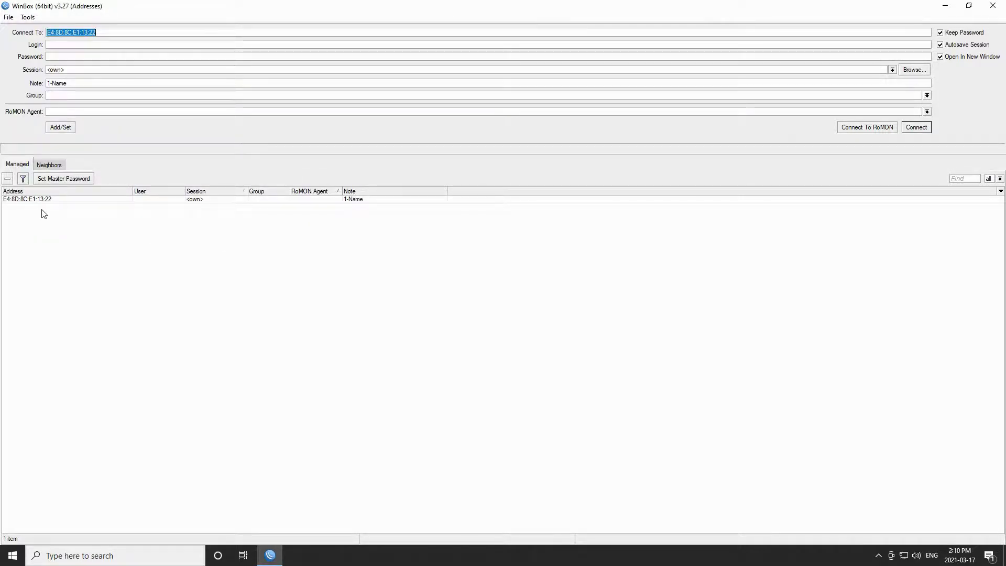
- Minimize WinBox, open the Desktop sample file in Notepad, and select its pwd entry
left_click(28, 19)
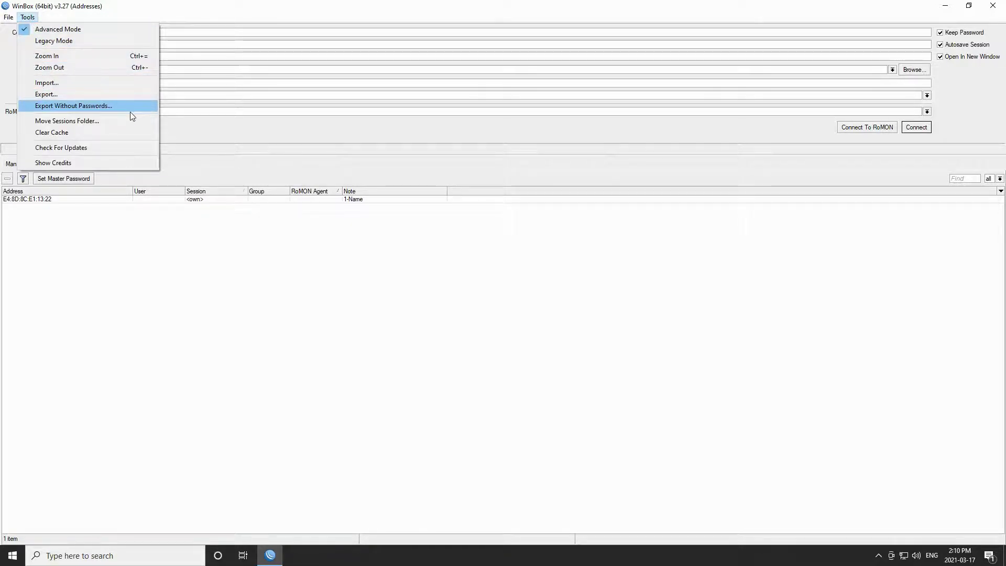
left_click(358, 147)
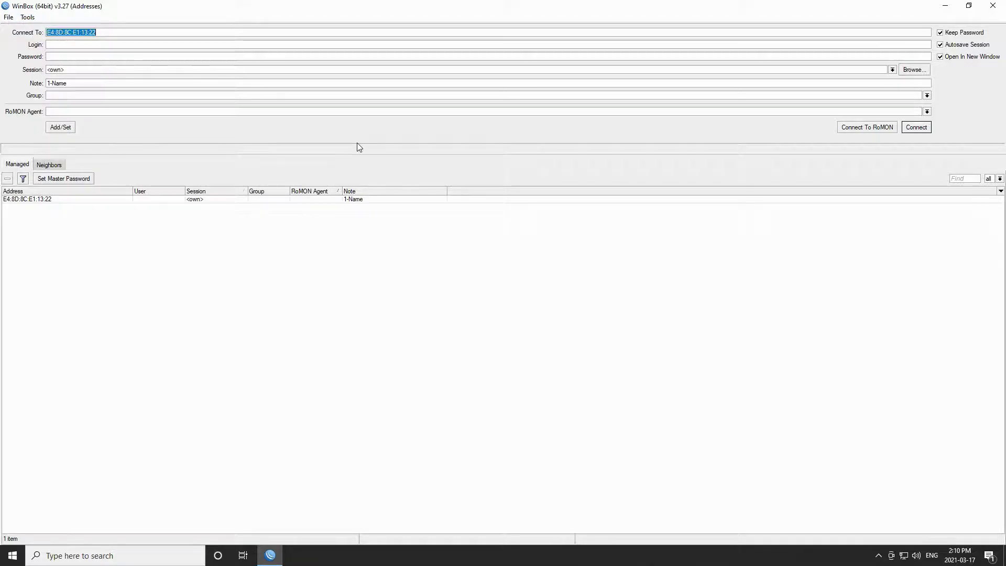
key("super+d")
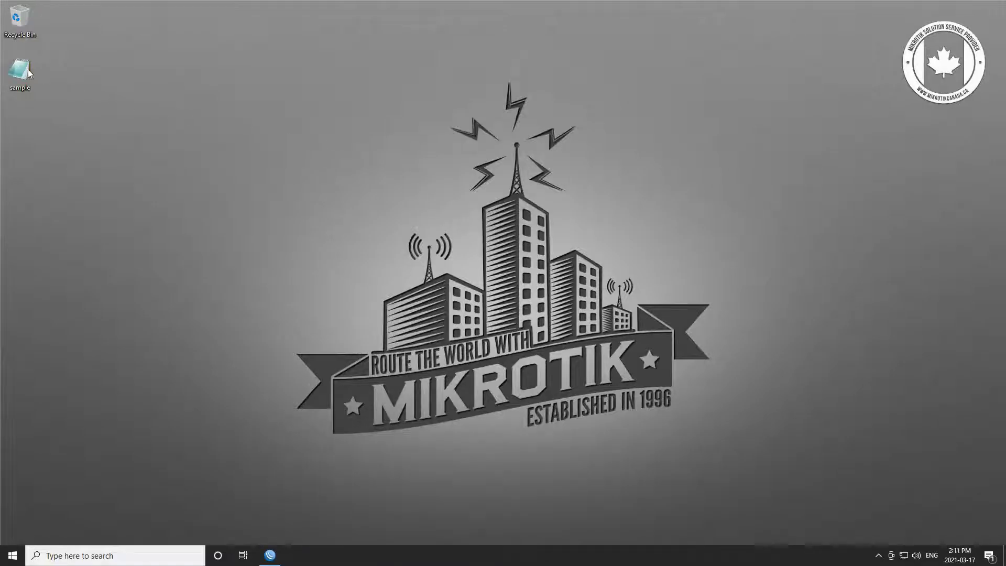
double_click(27, 69)
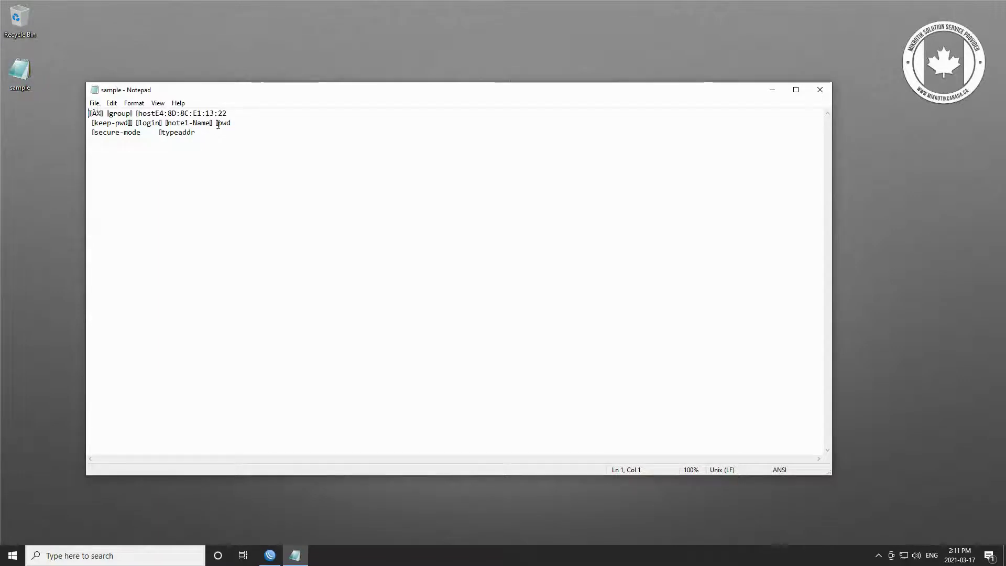
left_click_drag(218, 124, 234, 123)
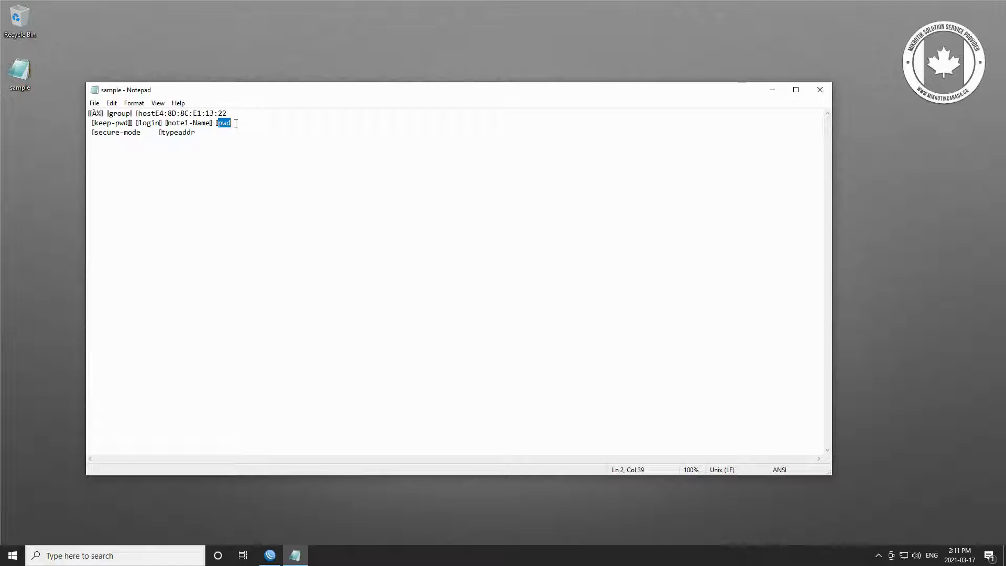
- Bring WinBox back to the front and export the addresses without passwords
left_click(268, 555)
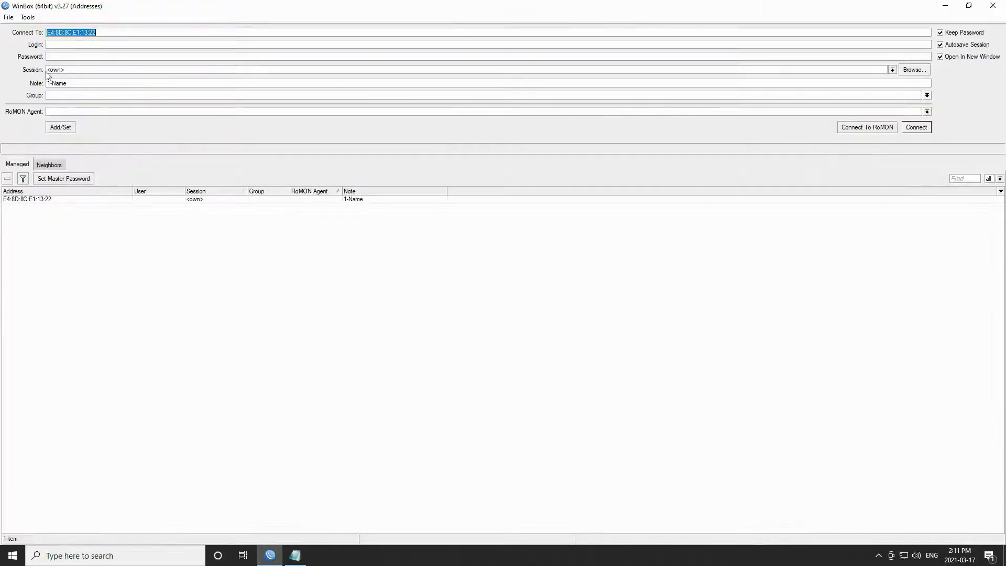
left_click(29, 19)
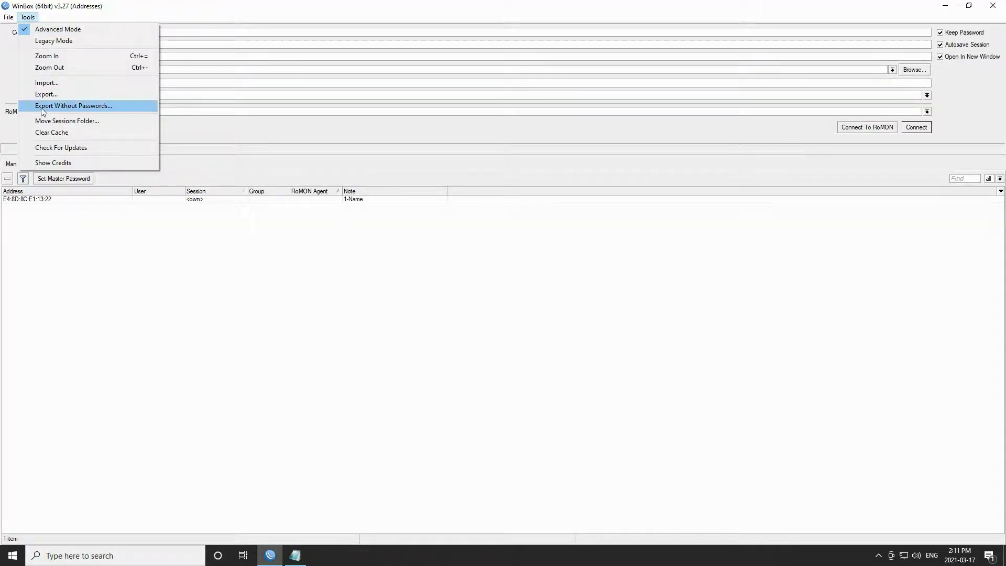
left_click(92, 108)
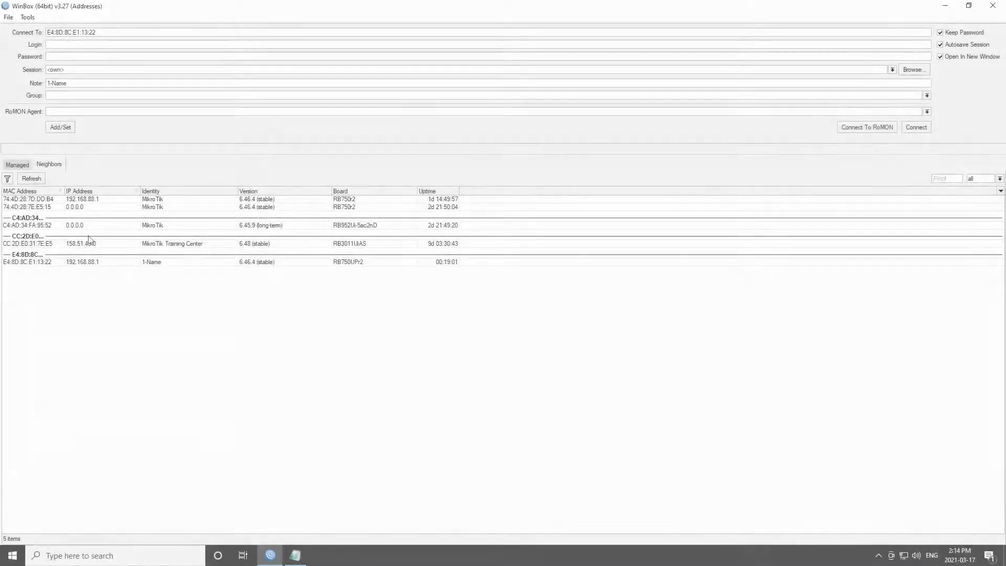
left_click(28, 18)
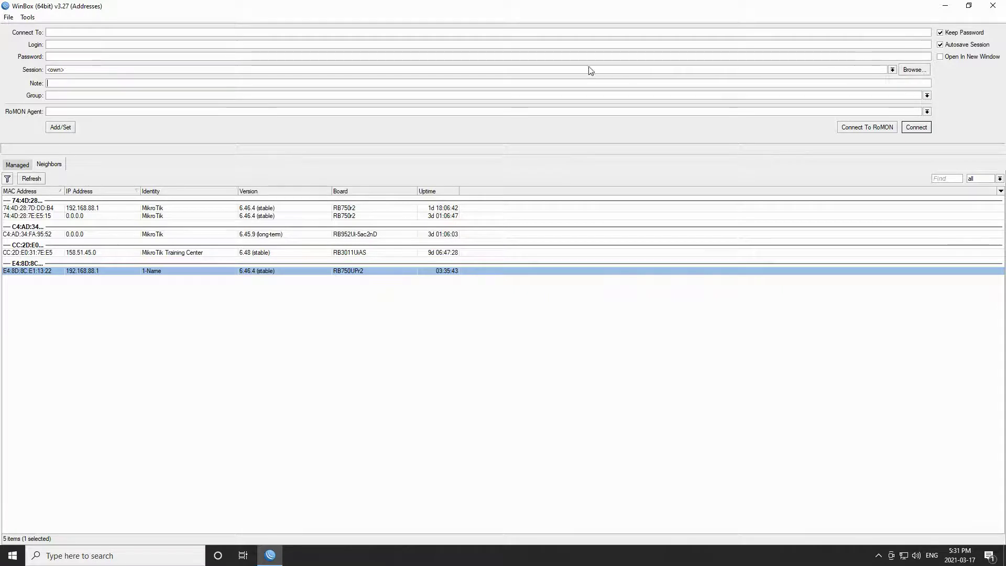
- Enable Open In New Window on the login form
left_click(62, 57)
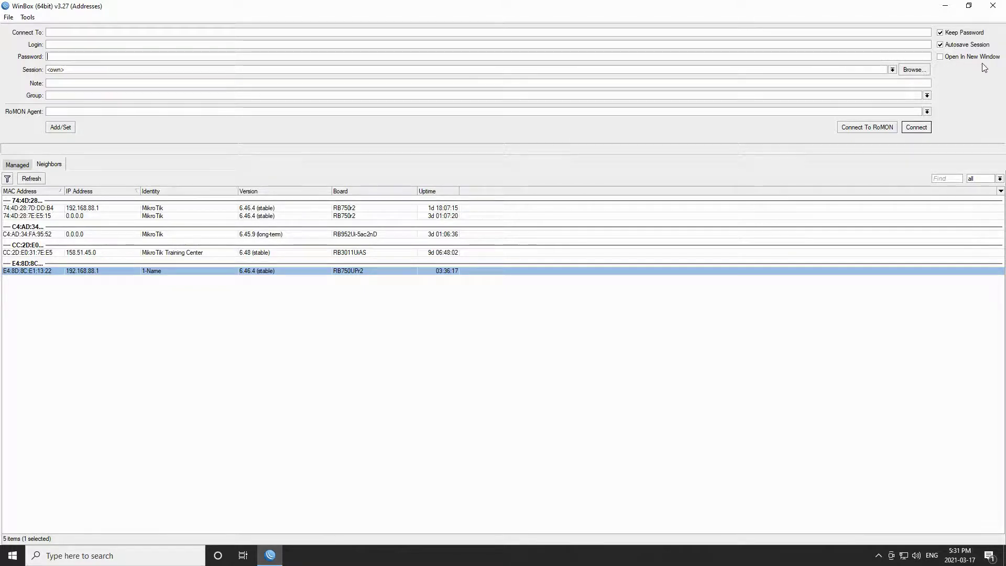
left_click(941, 59)
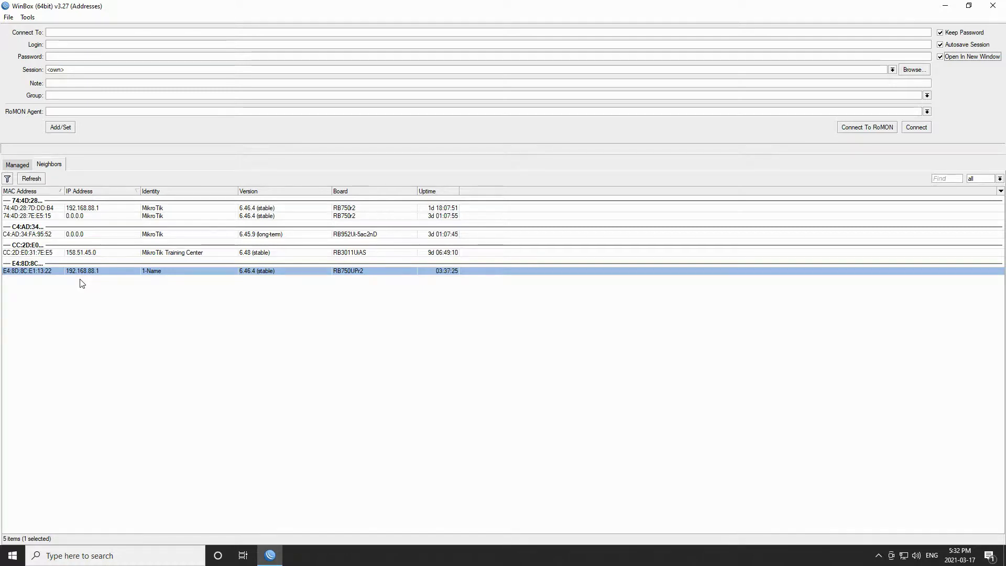
- Fill the form from the 1-Name neighbor E4:8D:8C:E1:13:22, enter login admin, and connect
left_click(19, 273)
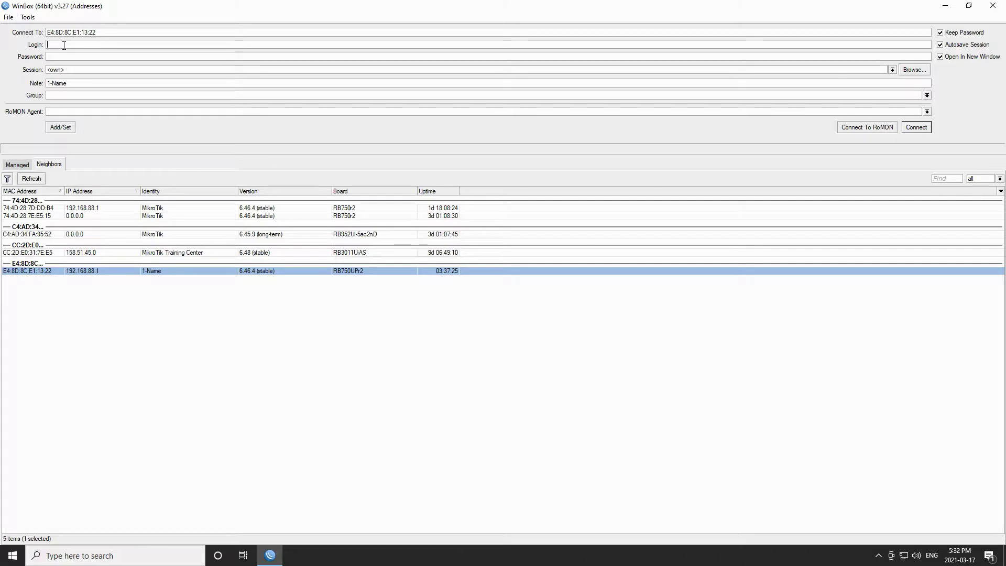
type("admin")
left_click(908, 127)
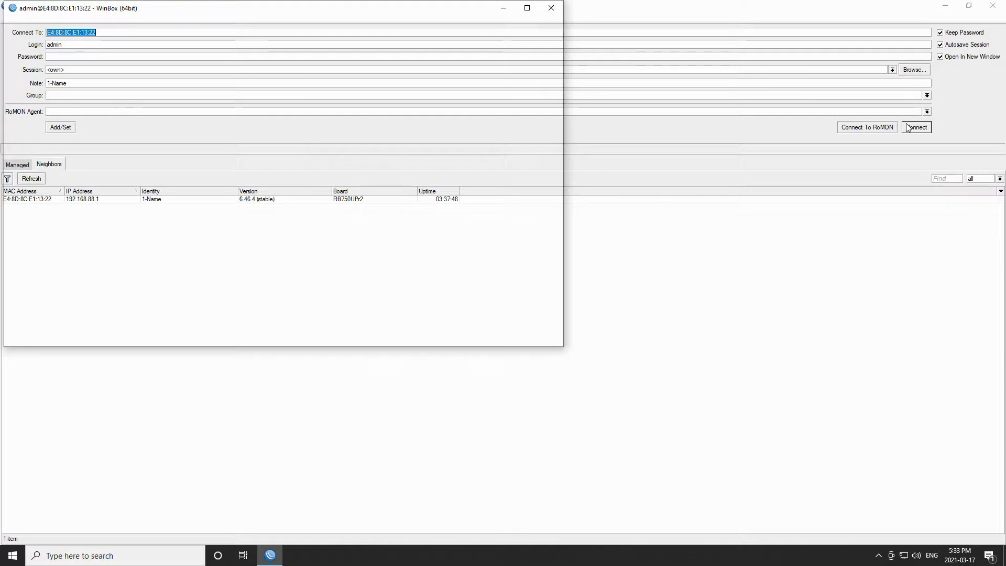